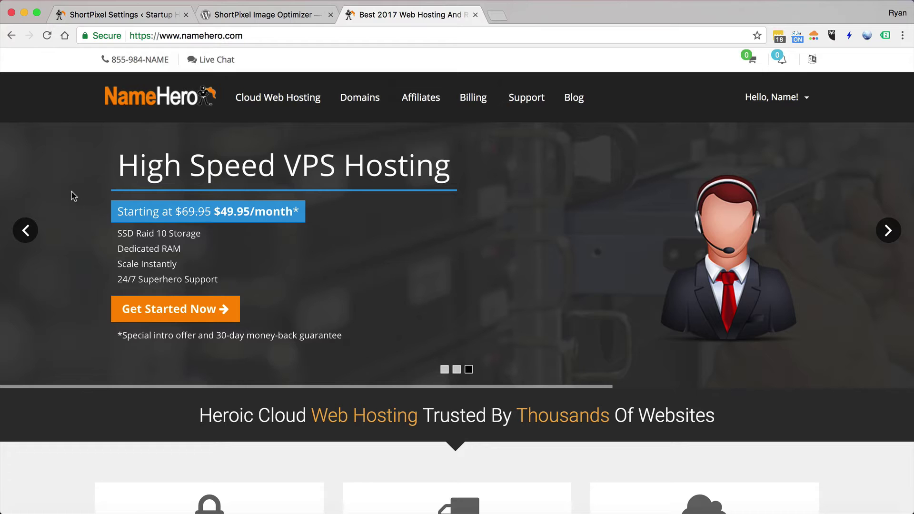
# View the ShortPixel Image Optimizer page on WordPress.org, then go back to the ShortPixel Plugin Settings
pyautogui.click(239, 16)
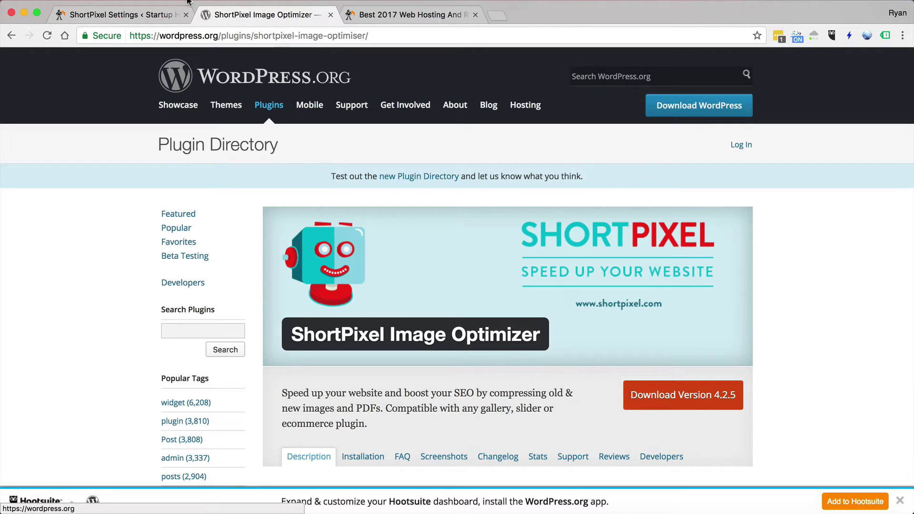
pyautogui.click(152, 14)
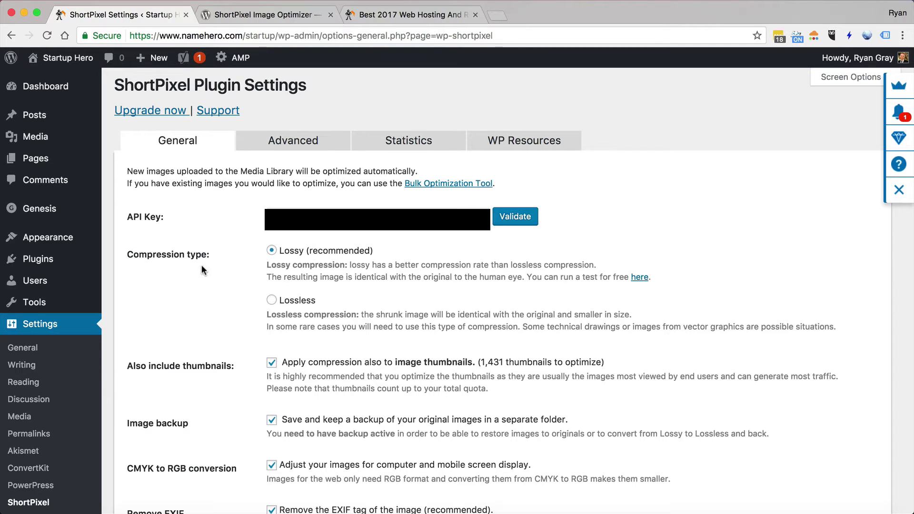
# Open the Add Plugins page in a separate tab placed before the Plugins tab
pyautogui.moveTo(62, 260)
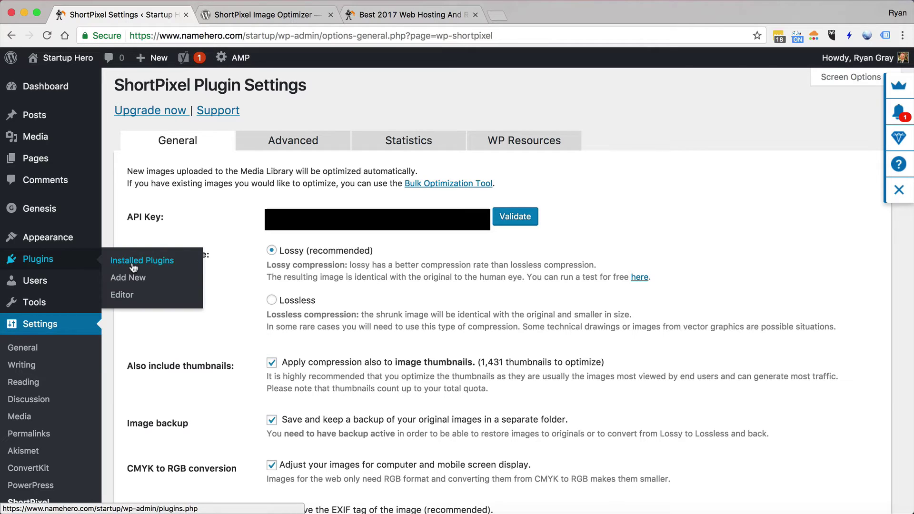
pyautogui.keyDown('super'); pyautogui.click(134, 267); pyautogui.keyUp('super')
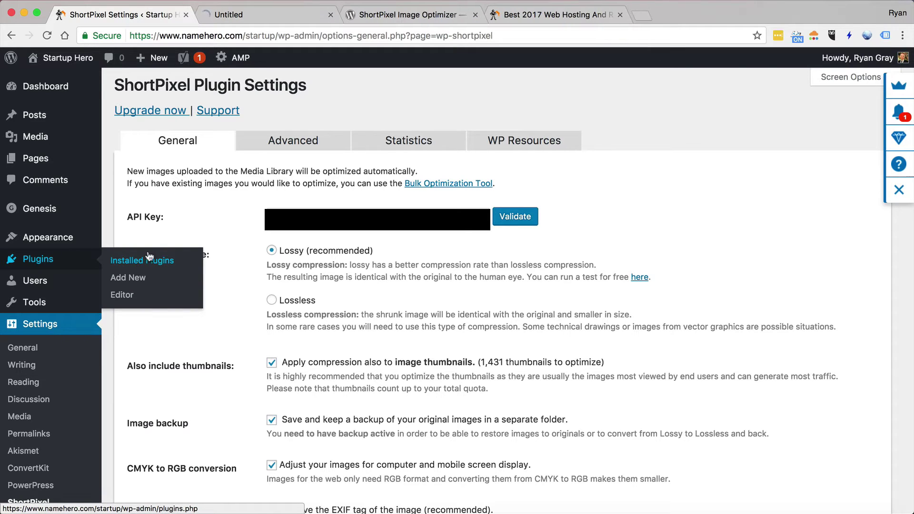
pyautogui.keyDown('super'); pyautogui.click(123, 273); pyautogui.keyUp('super')
pyautogui.click(390, 15)
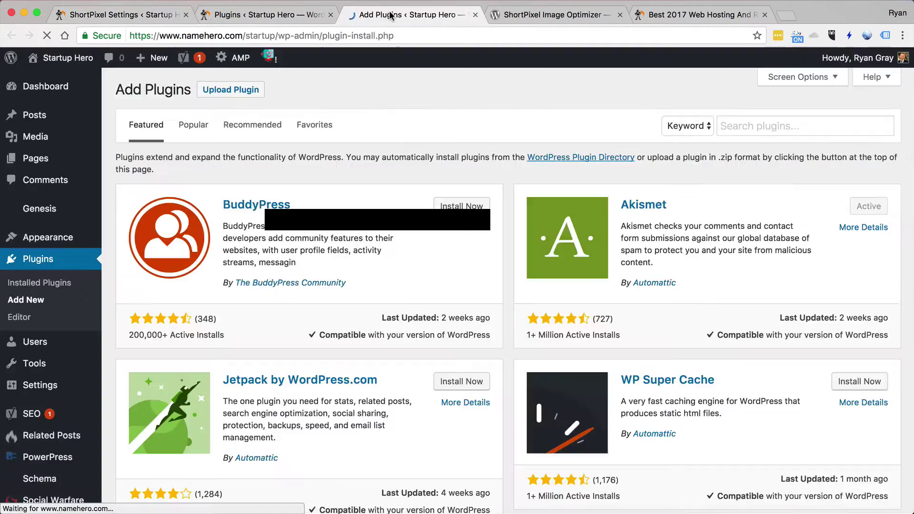
pyautogui.moveTo(389, 15); pyautogui.dragTo(245, 15)
# Search plugins for 'shortpixel' and compare the result with its WordPress.org page
pyautogui.click(756, 118)
pyautogui.write('shortpixel')
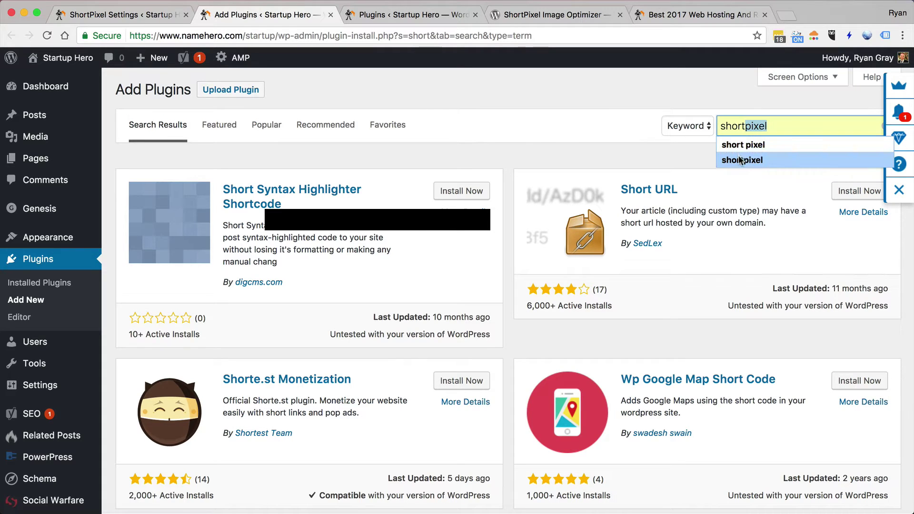
pyautogui.click(740, 160)
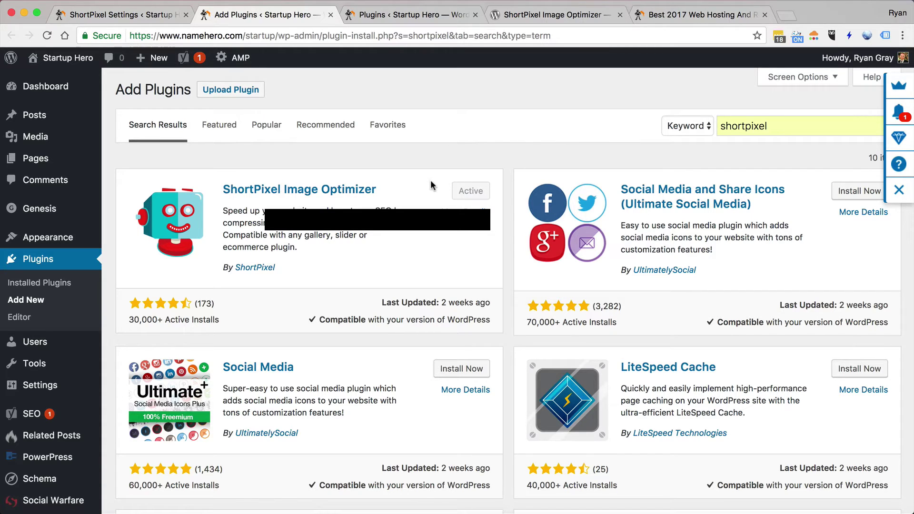
pyautogui.click(511, 16)
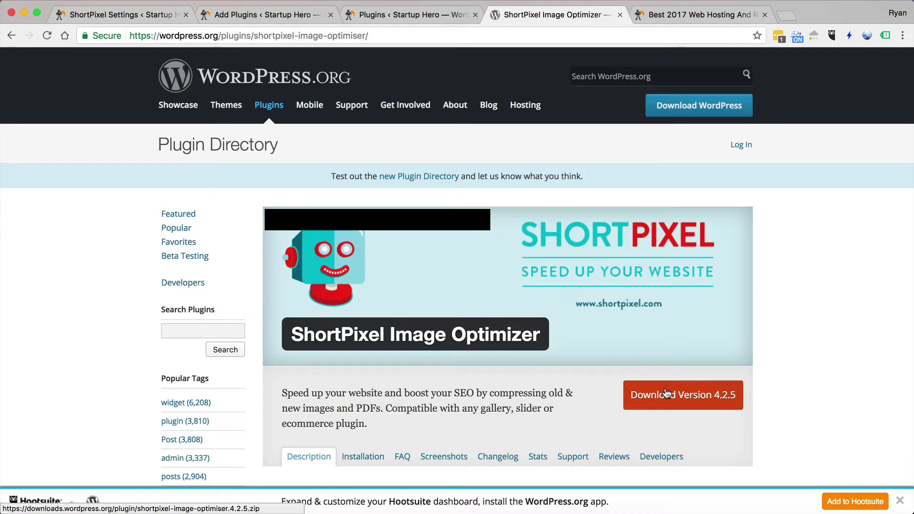
pyautogui.click(261, 15)
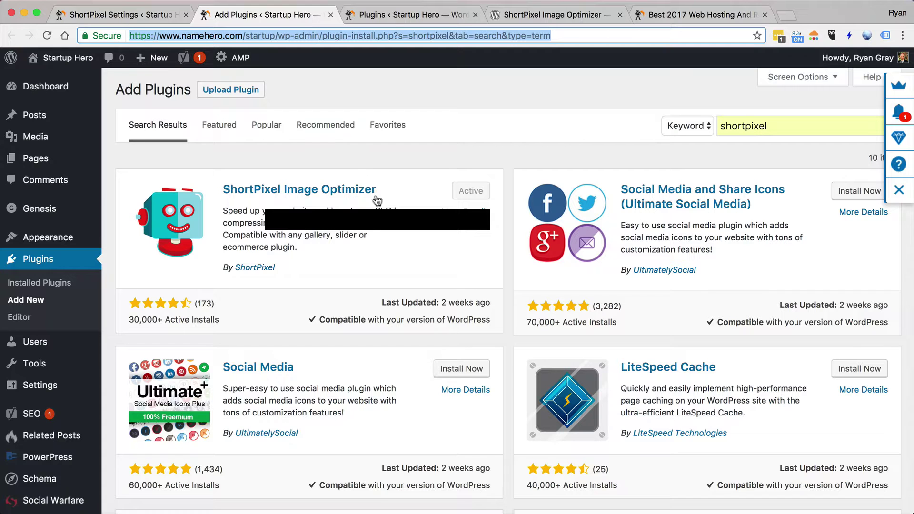
# Review the General options: Lossy, thumbnails, backup, CMYK-to-RGB conversion and EXIF removal enabled
pyautogui.click(124, 14)
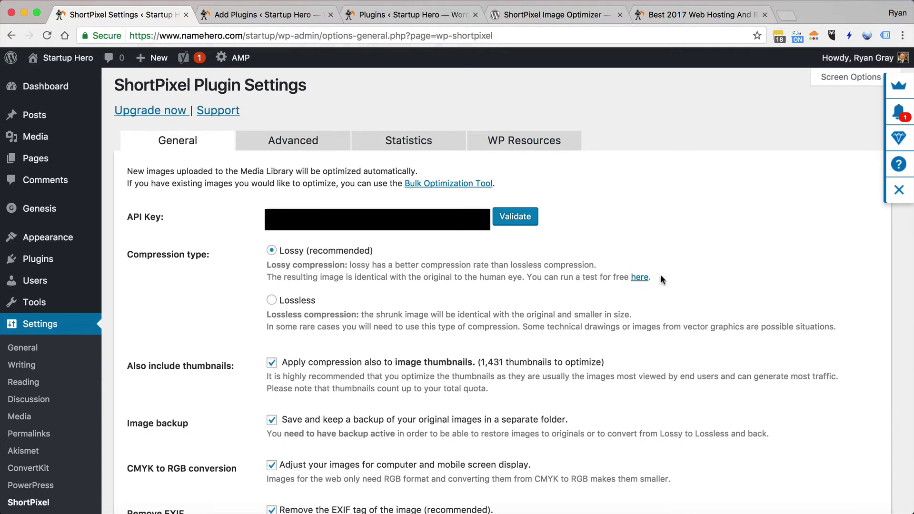
pyautogui.click(641, 278)
pyautogui.scroll(-6, 641, 279)
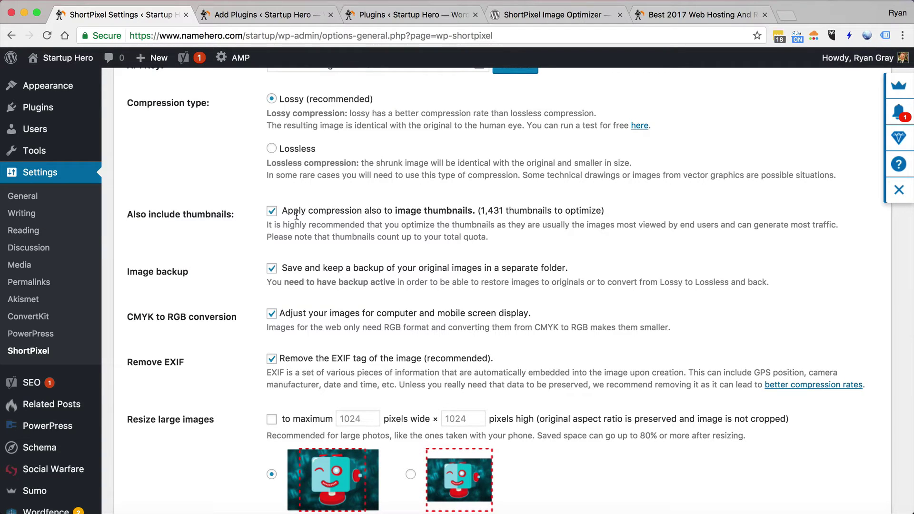
pyautogui.scroll(-2, 296, 215)
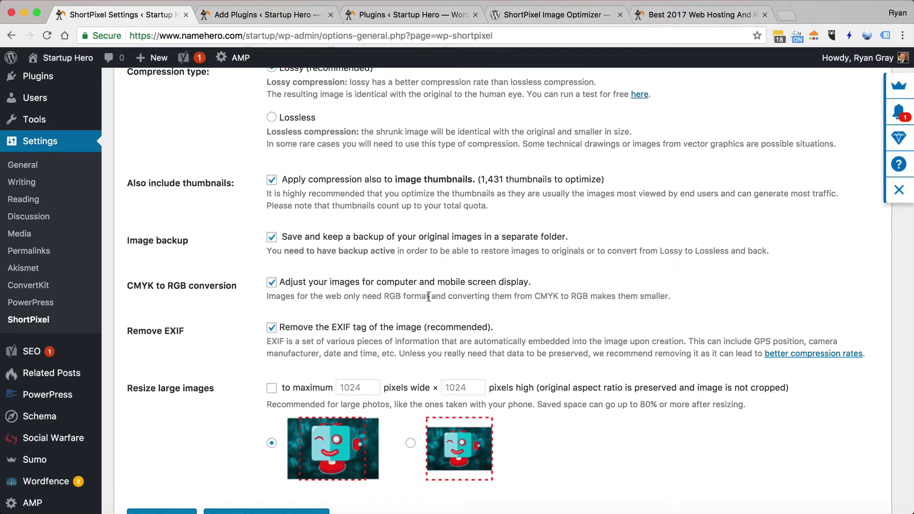
pyautogui.scroll(-2, 387, 293)
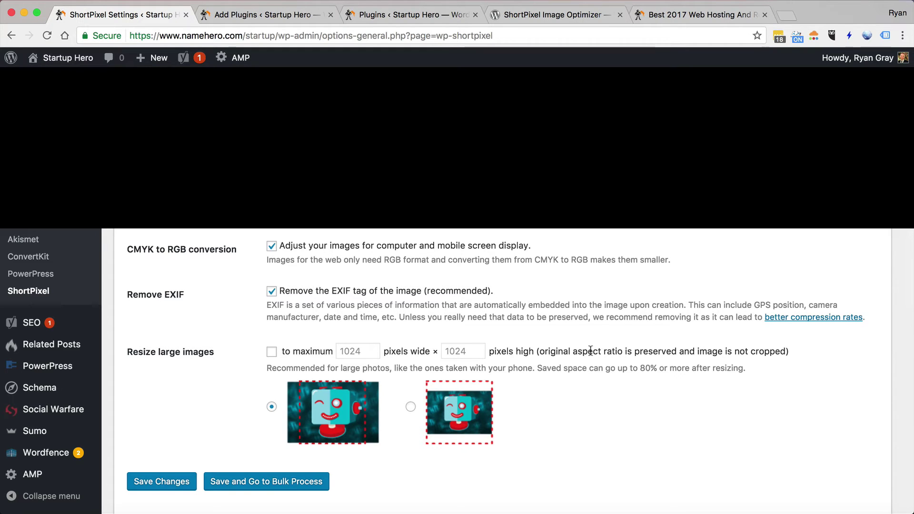
pyautogui.scroll(5, 591, 351)
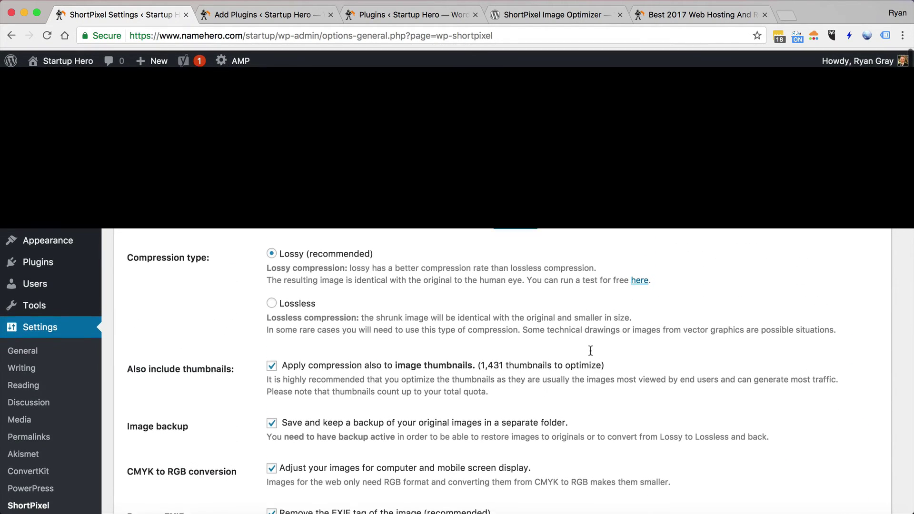
pyautogui.scroll(-1, 588, 352)
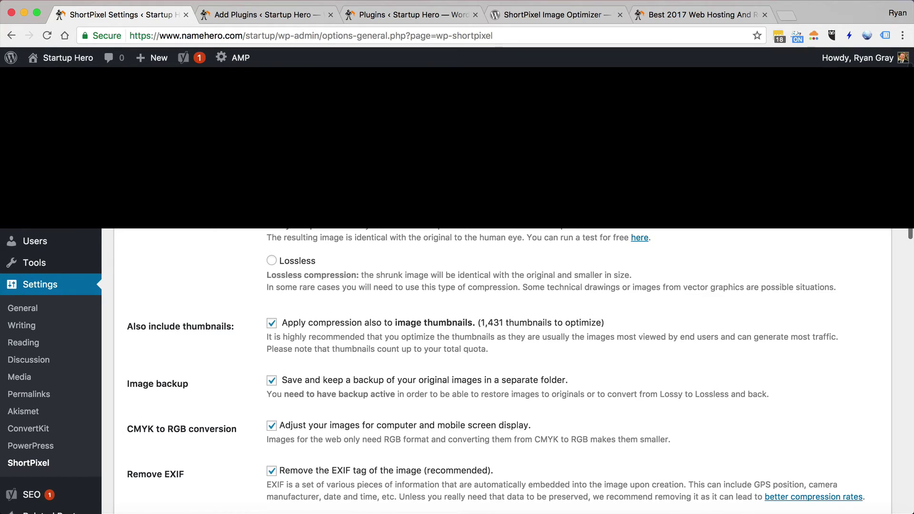
# Scroll through the settings, then show Statistics: 150 images/month plan, 0 images processed
pyautogui.scroll(-10, 587, 354)
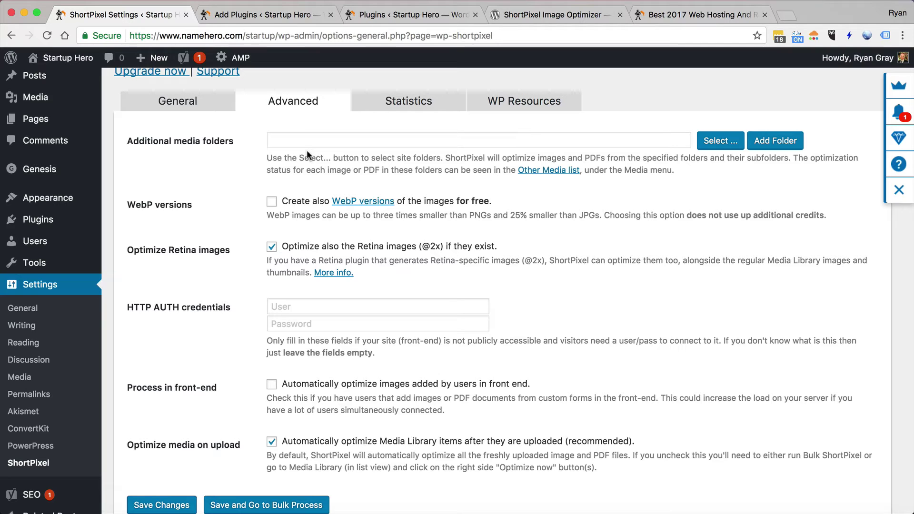
pyautogui.scroll(-2, 307, 150)
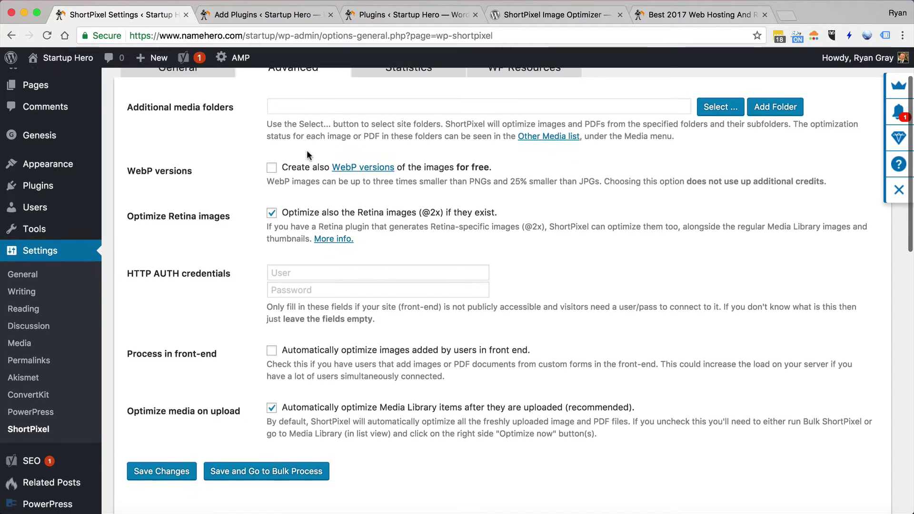
pyautogui.scroll(-3, 191, 205)
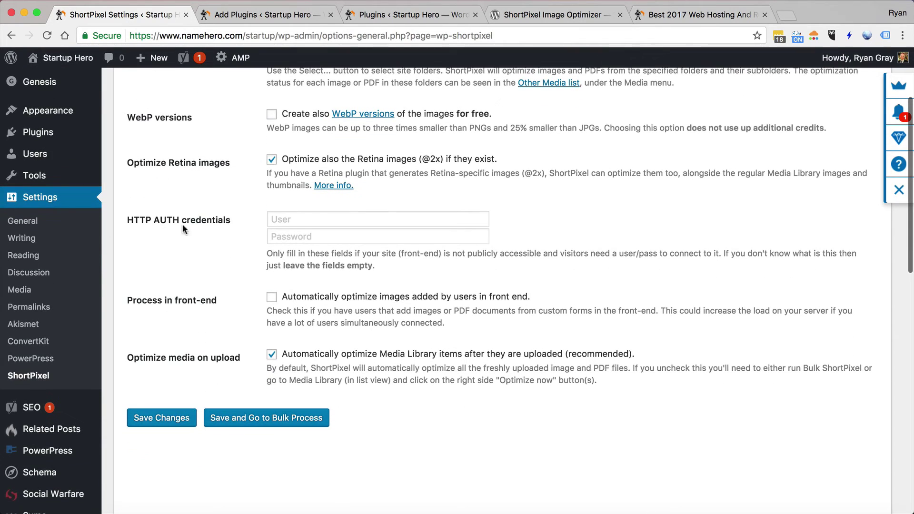
pyautogui.scroll(6, 256, 306)
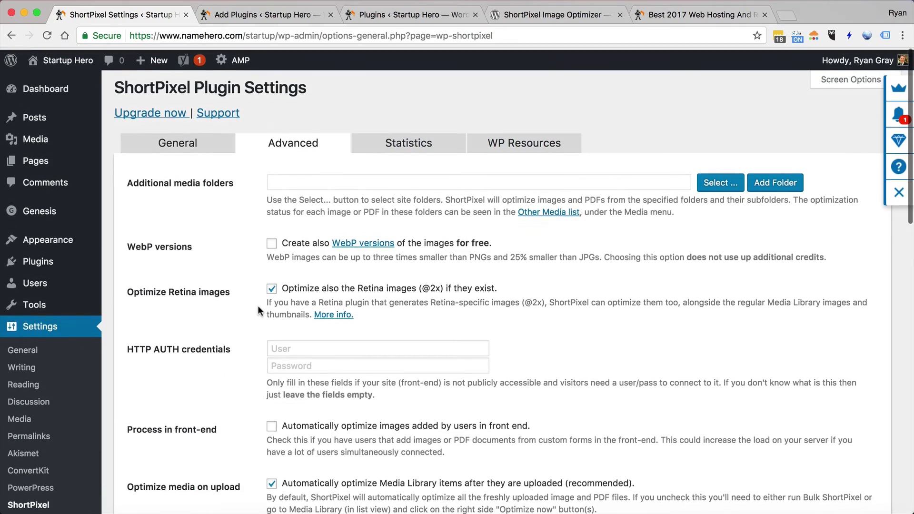
pyautogui.click(408, 143)
# Browse the WP Resources recommendations such as MH Themes, FooPlugins and LiteSpeed Cache
pyautogui.scroll(-2, 310, 200)
pyautogui.scroll(-5, 296, 204)
pyautogui.scroll(7, 296, 204)
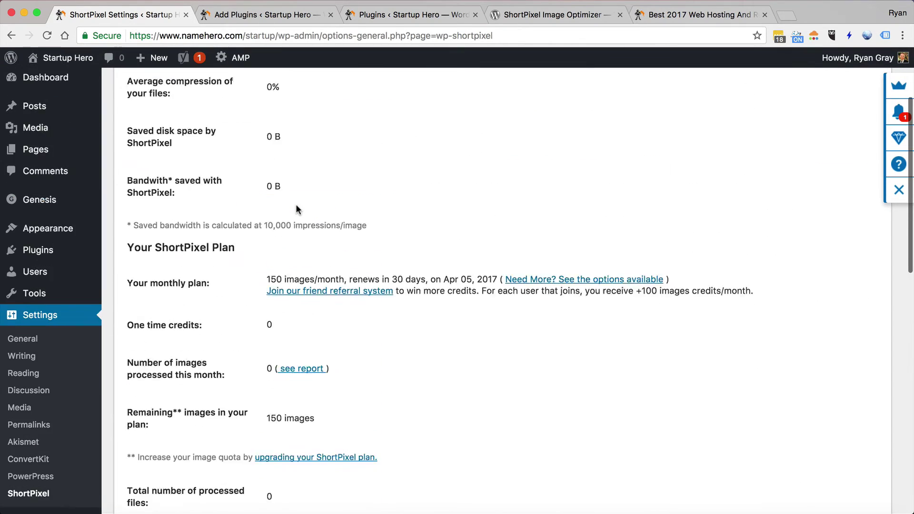
pyautogui.click(512, 142)
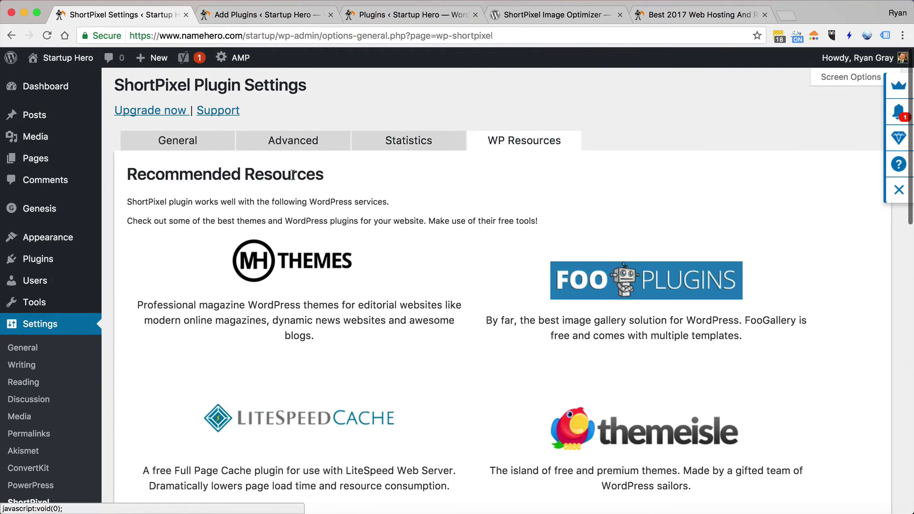
pyautogui.scroll(-4, 344, 234)
pyautogui.scroll(1, 344, 230)
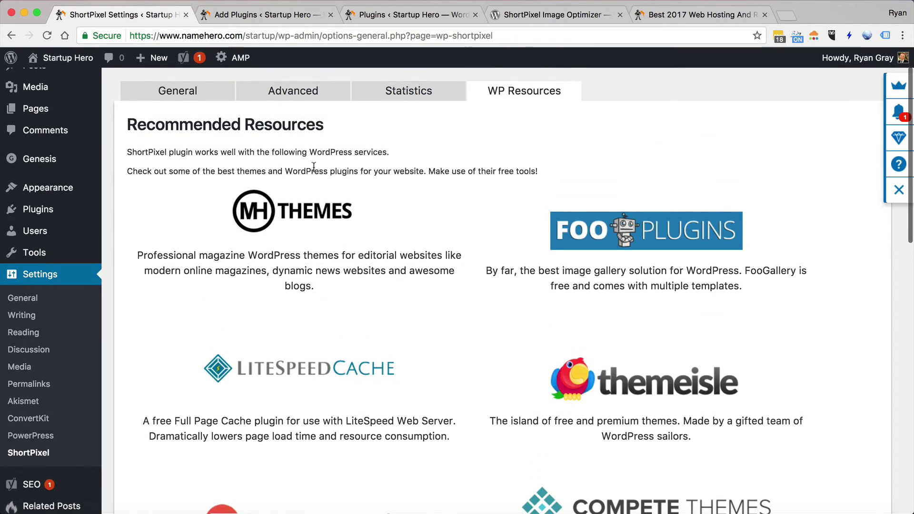
pyautogui.scroll(-10, 328, 200)
pyautogui.scroll(6, 314, 167)
pyautogui.scroll(7, 314, 167)
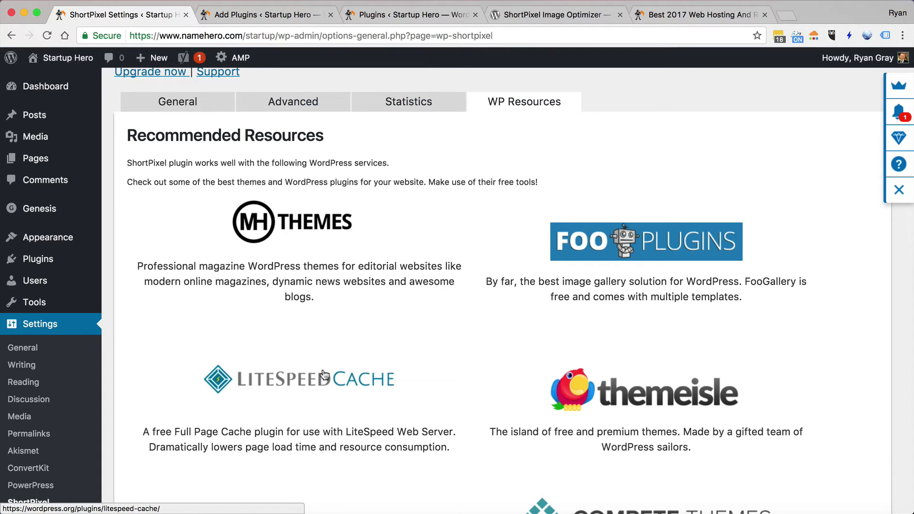
pyautogui.scroll(2, 323, 375)
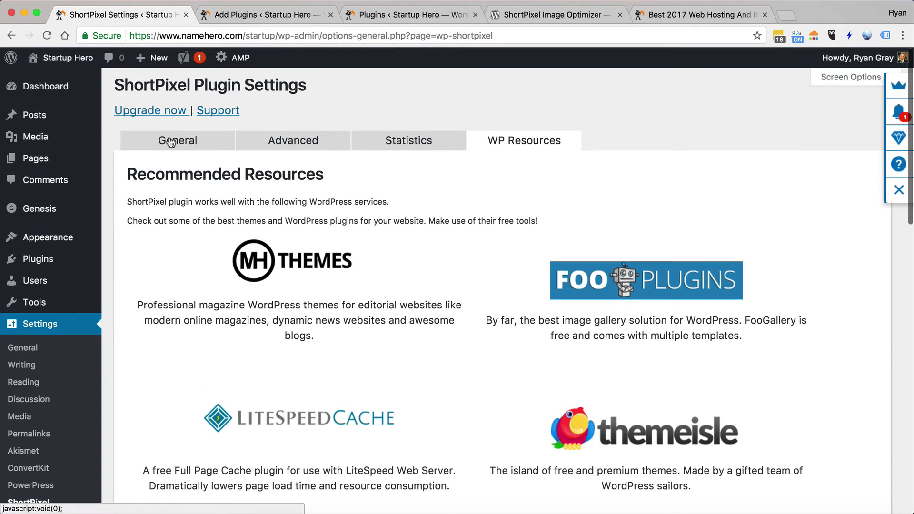
# From the General tab, save settings and go to Bulk Process listing 1,833 images
pyautogui.click(171, 142)
pyautogui.scroll(-10, 280, 208)
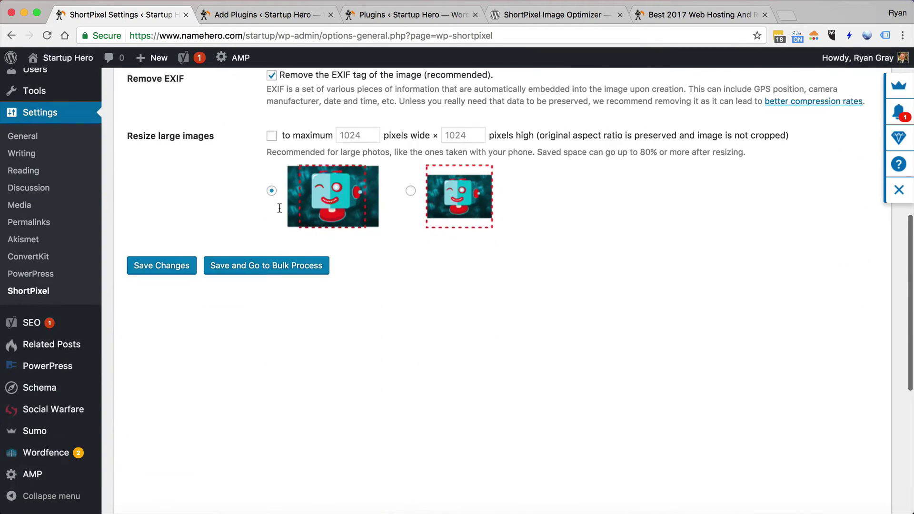
pyautogui.scroll(4, 279, 208)
pyautogui.click(265, 418)
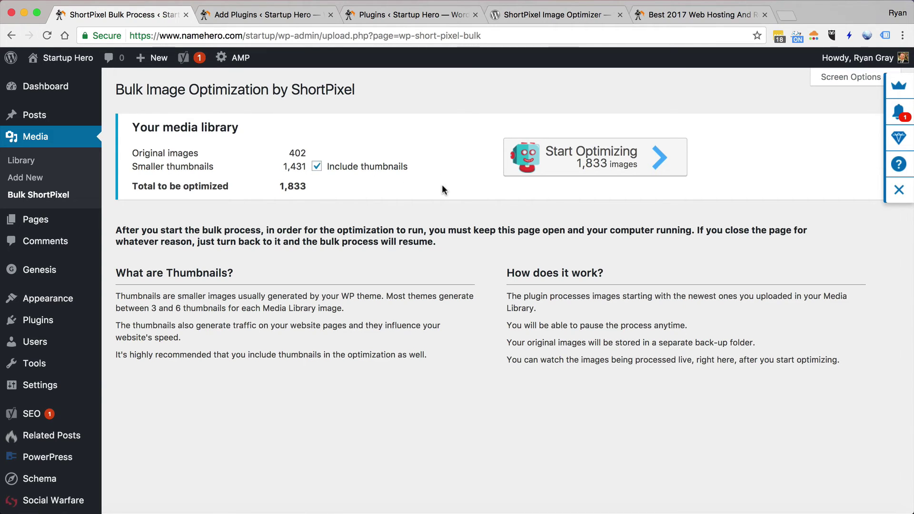
# Bulk-optimize all 1,833 library images and wait for the 60% savings report
pyautogui.click(597, 164)
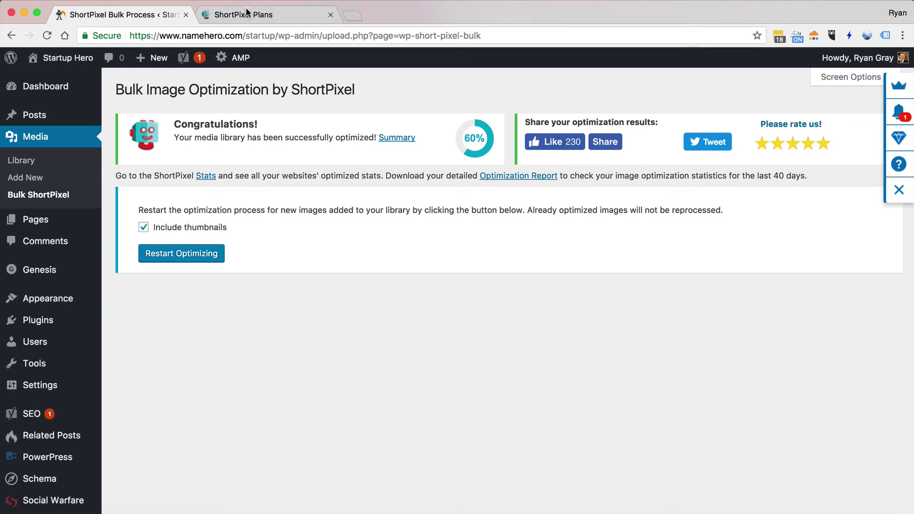
# Browse the ShortPixel plans, keeping the free 150 credits/month plan selected
pyautogui.click(247, 16)
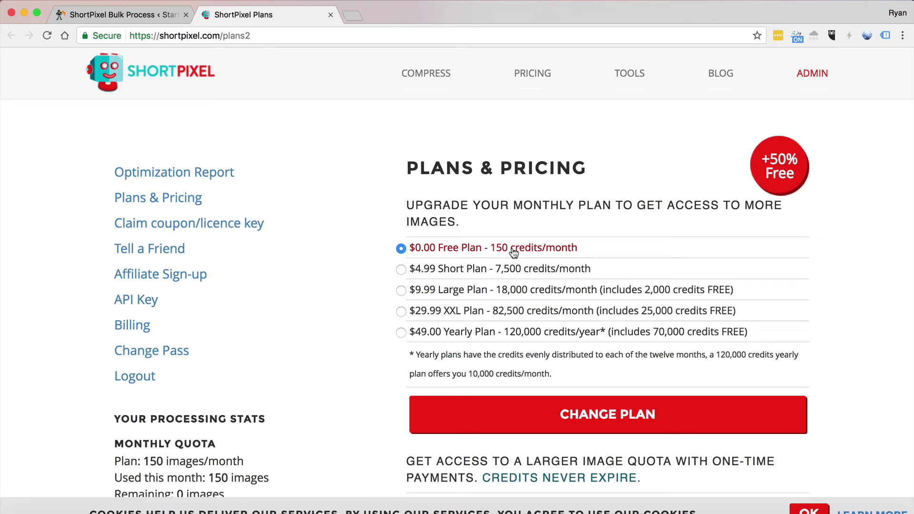
pyautogui.scroll(-5, 514, 252)
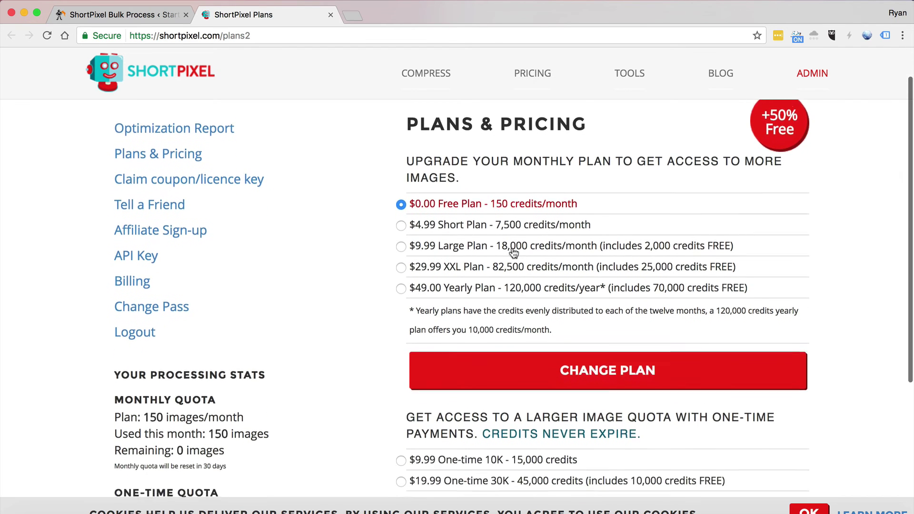
pyautogui.scroll(3, 513, 253)
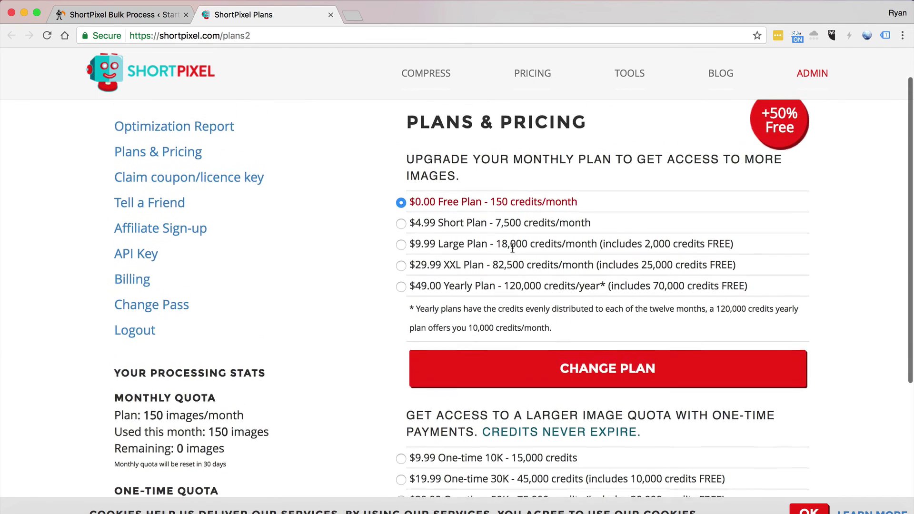
pyautogui.scroll(-3, 512, 248)
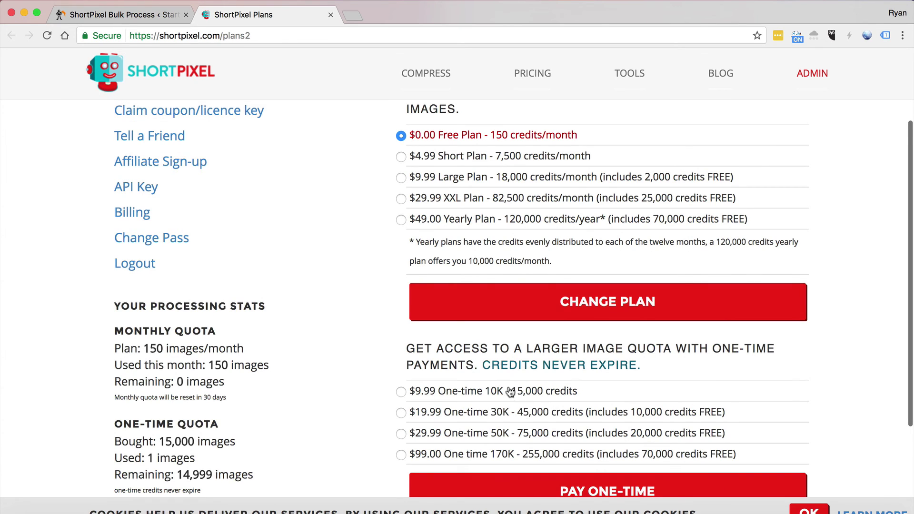
# Back in WordPress, restart the bulk optimization and let it run to 100%
pyautogui.click(122, 15)
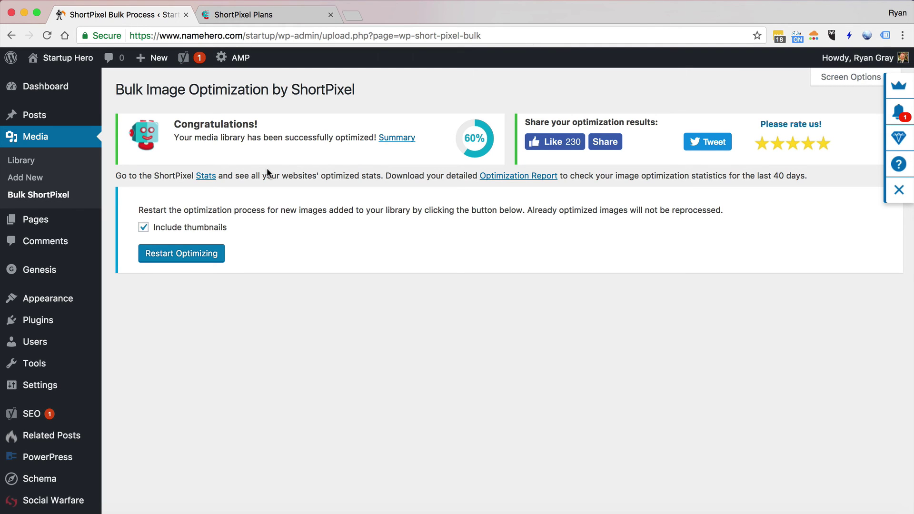
pyautogui.click(254, 10)
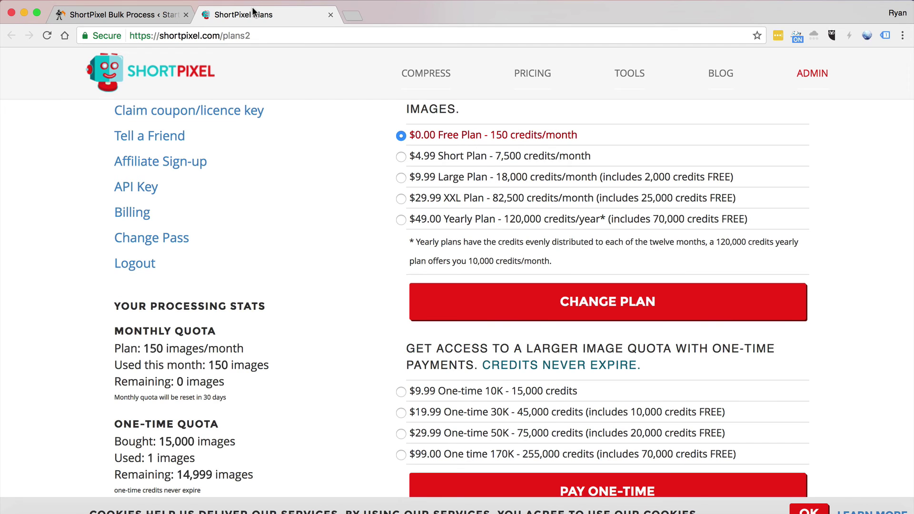
pyautogui.click(125, 11)
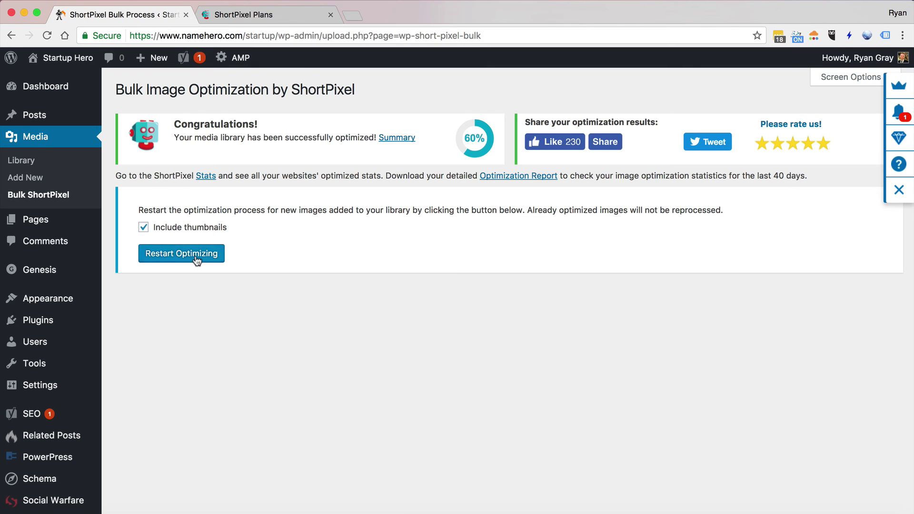
pyautogui.click(211, 260)
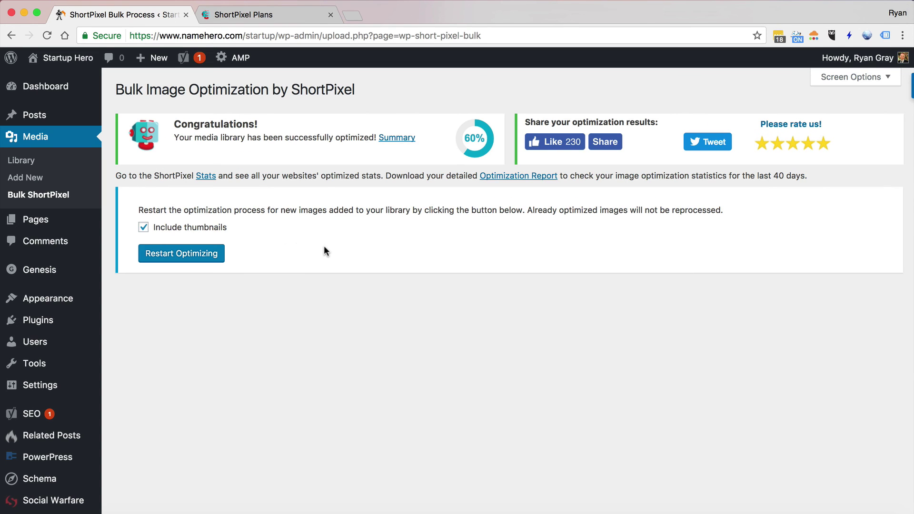
pyautogui.hotkey('ctrl', 'Tab')
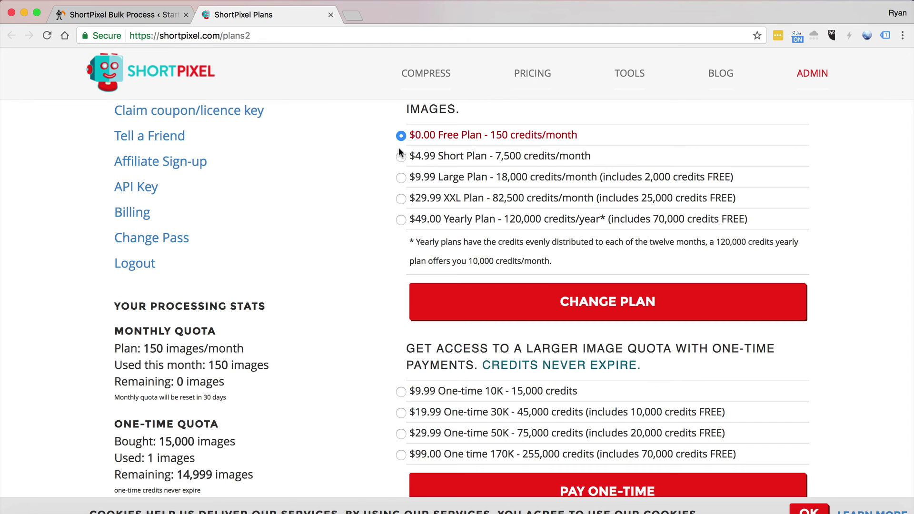
pyautogui.click(119, 14)
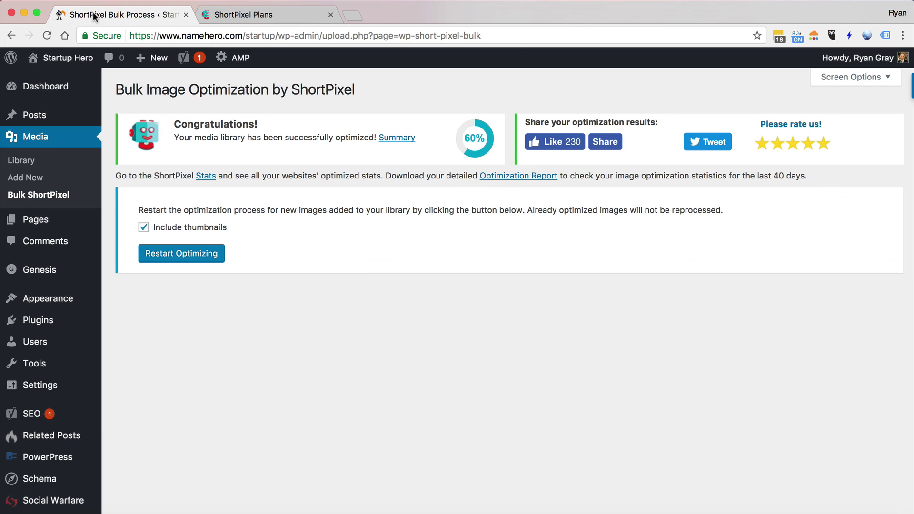